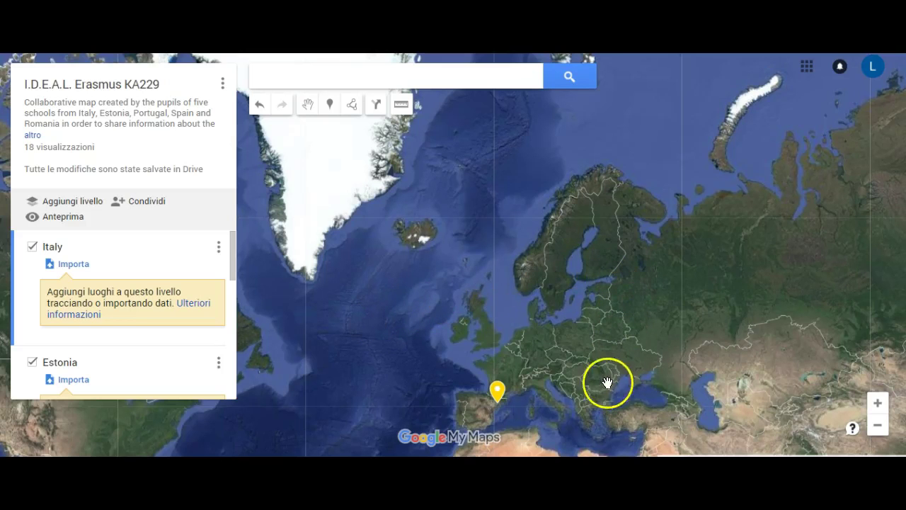
Zoom and pan so western and central Europe, with the Spanish marker, fill the view
scroll(424, 395, "up", 1)
left_click_drag(423, 395, 249, 299)
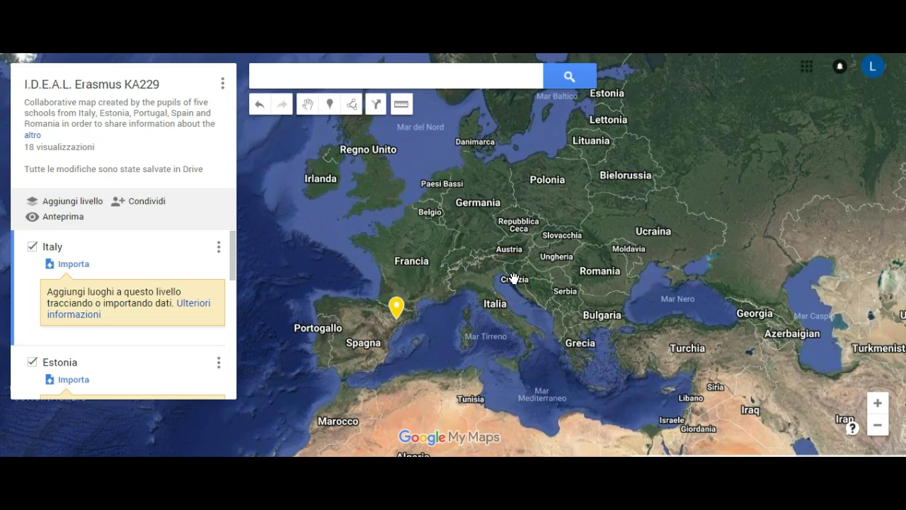
scroll(514, 279, "up", 4)
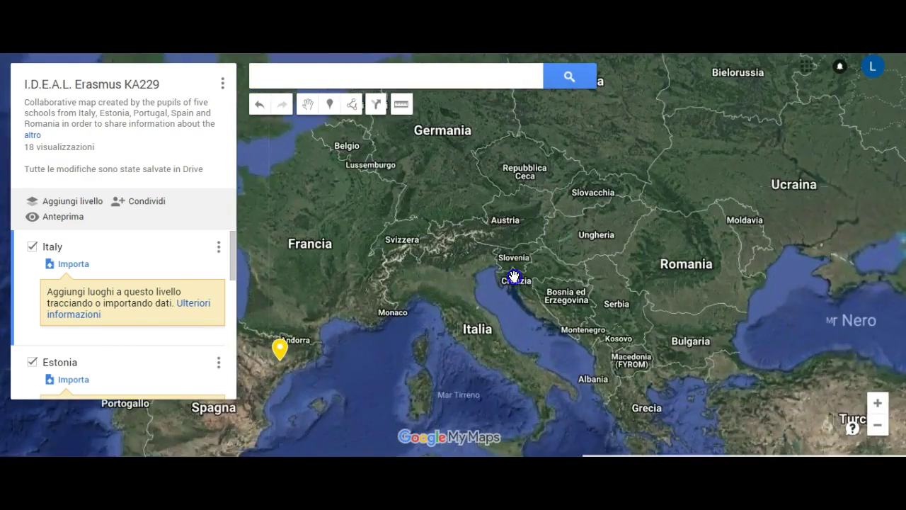
scroll(530, 274, "down", 4)
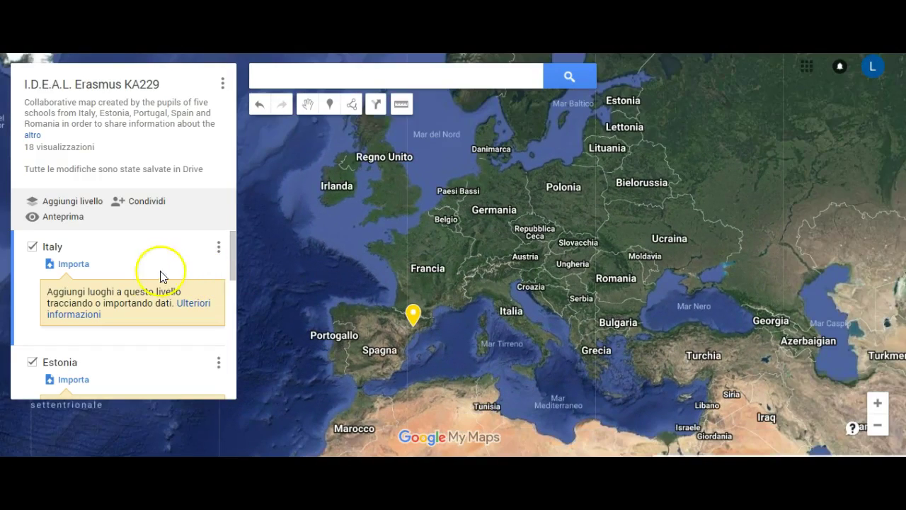
Scroll through the layers list and toggle Italy off and back on, leaving it visible
scroll(64, 330, "down", 1)
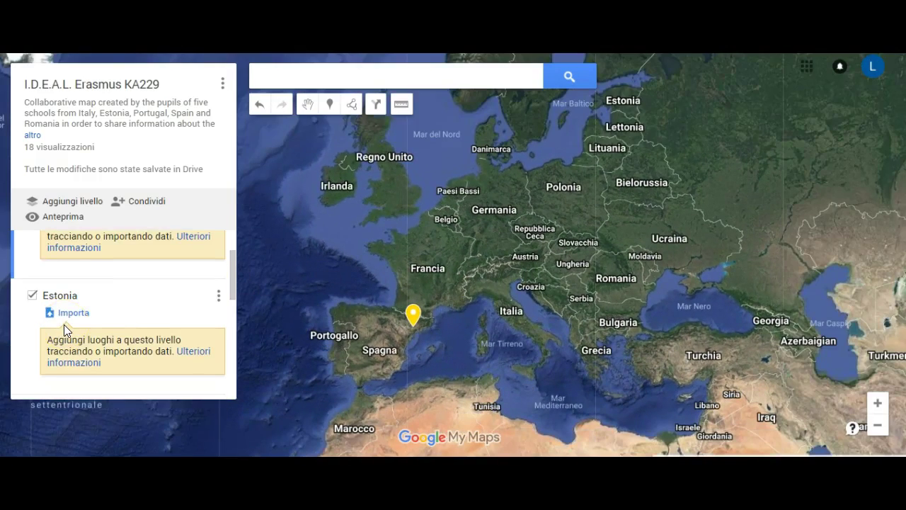
scroll(64, 330, "down", 1)
scroll(64, 330, "down", 1)
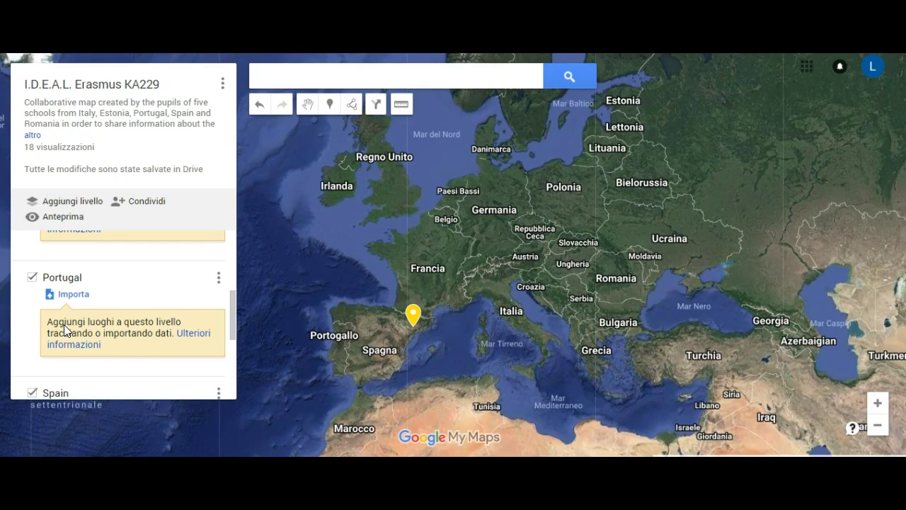
scroll(64, 330, "down", 1)
scroll(64, 330, "down", 1)
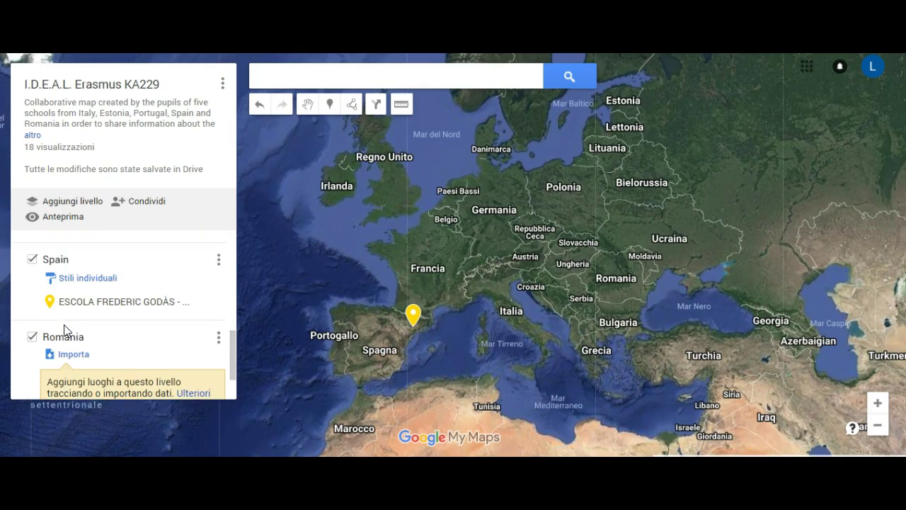
scroll(64, 330, "down", 1)
scroll(64, 326, "up", 3)
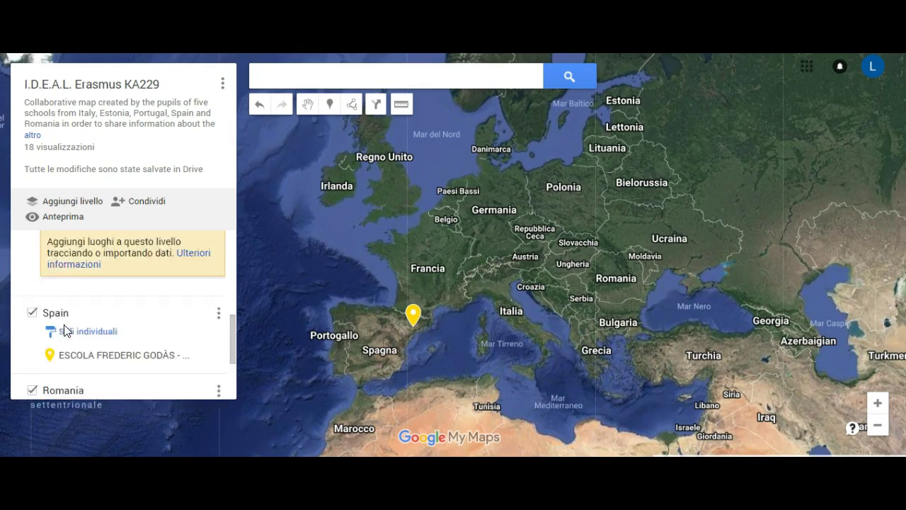
scroll(64, 327, "up", 3)
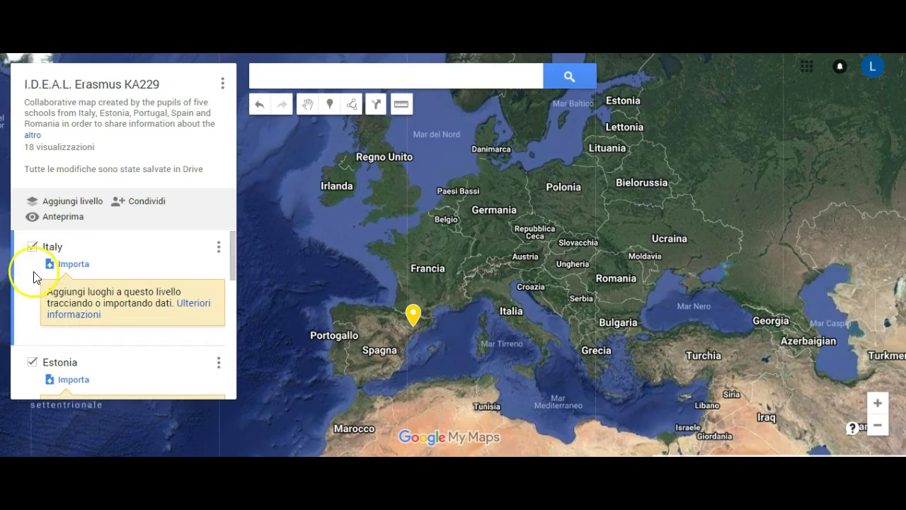
left_click(34, 252)
left_click(34, 252)
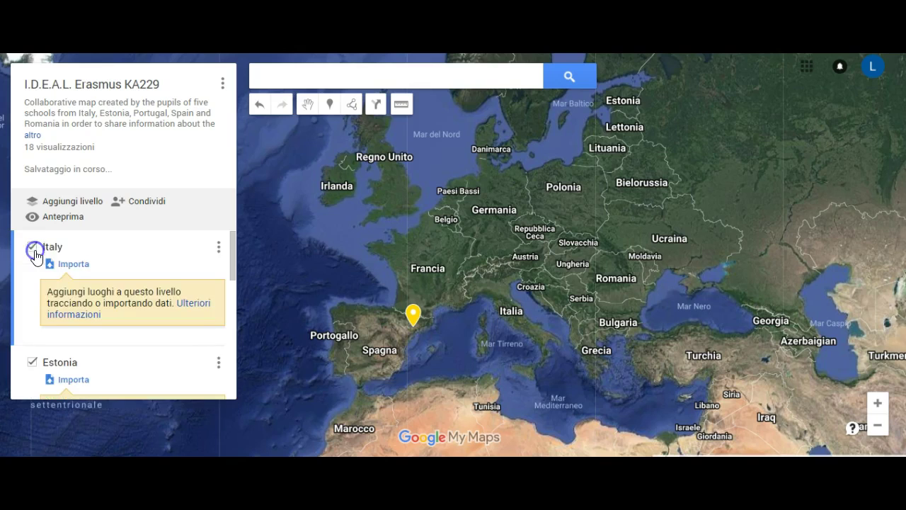
Uncheck the Estonia, Portugal, Romania and Spain layers
scroll(44, 324, "down", 1)
left_click(32, 296)
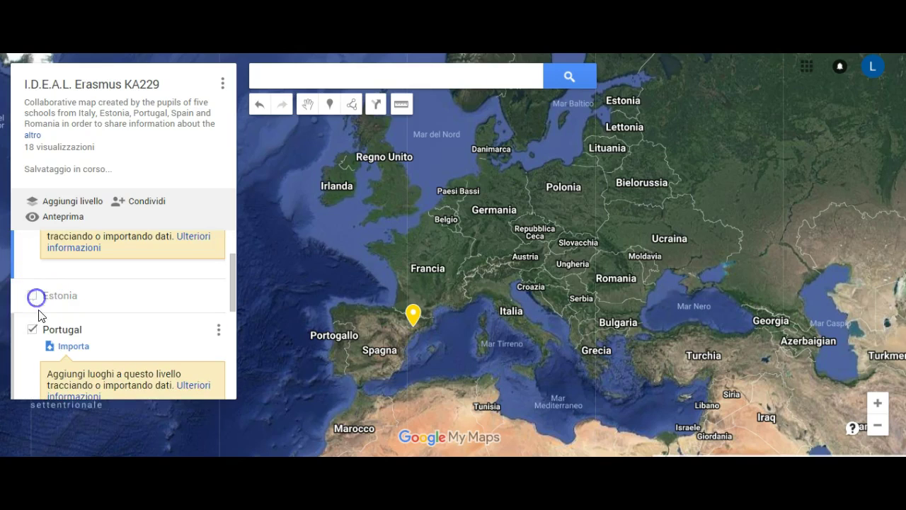
scroll(39, 315, "down", 2)
left_click(35, 263)
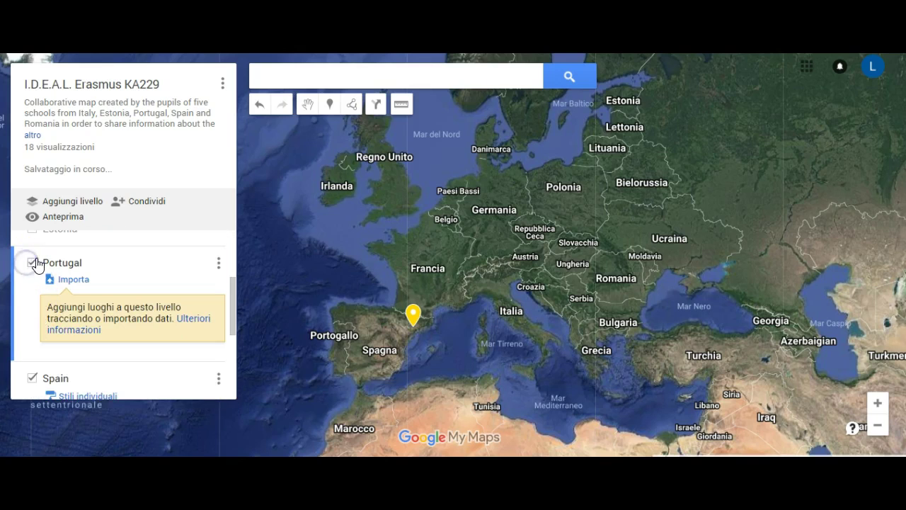
scroll(39, 301, "down", 1)
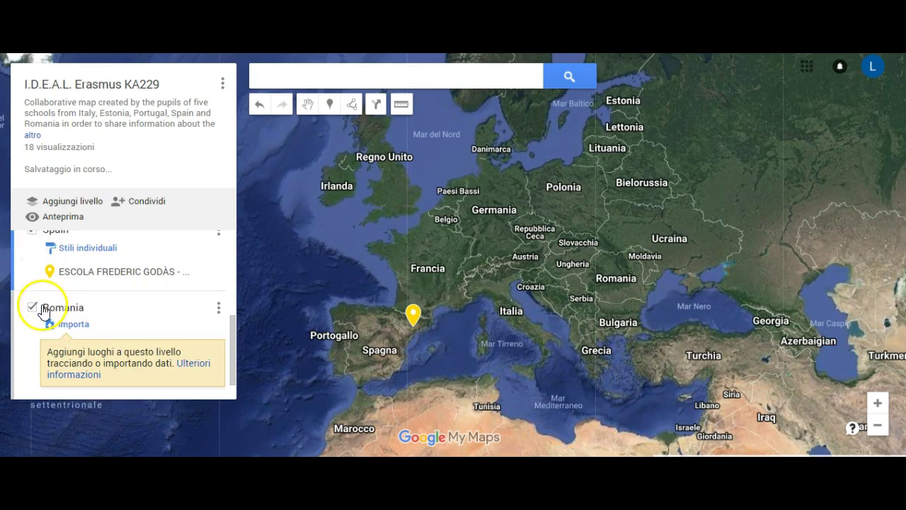
left_click(33, 309)
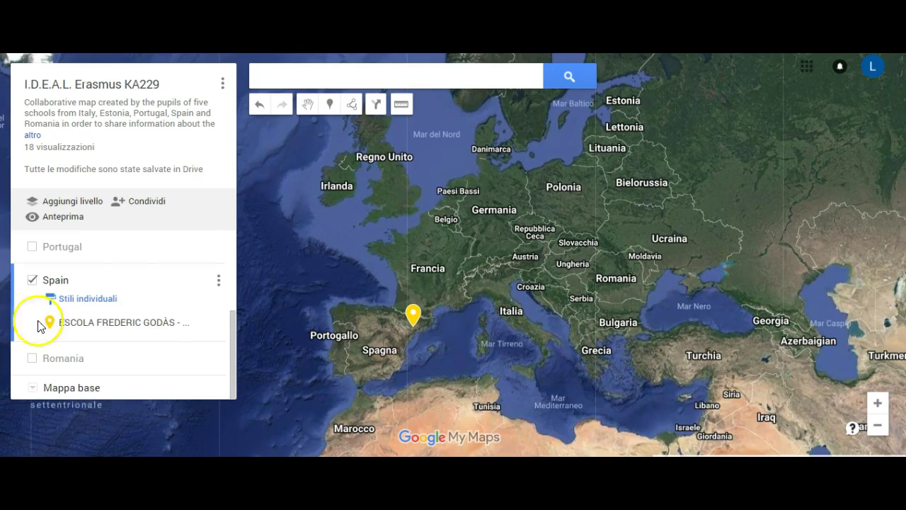
left_click(36, 282)
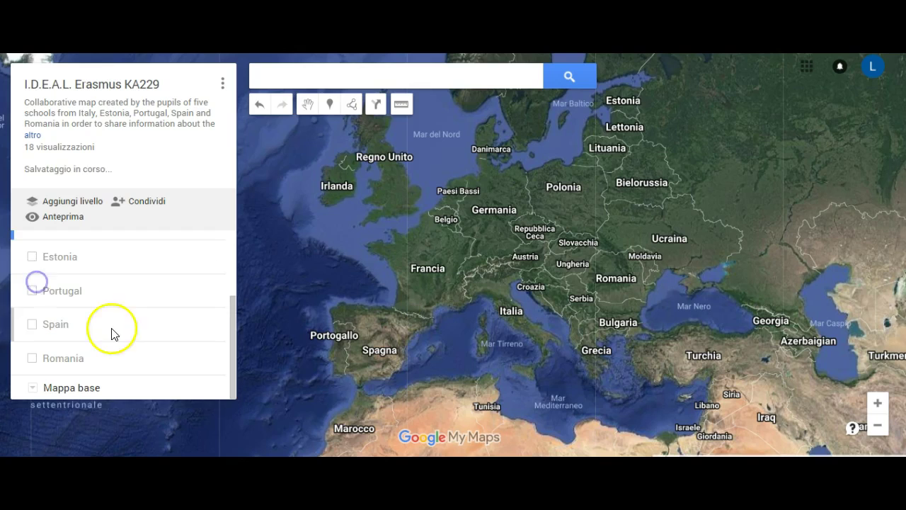
scroll(109, 308, "up", 1)
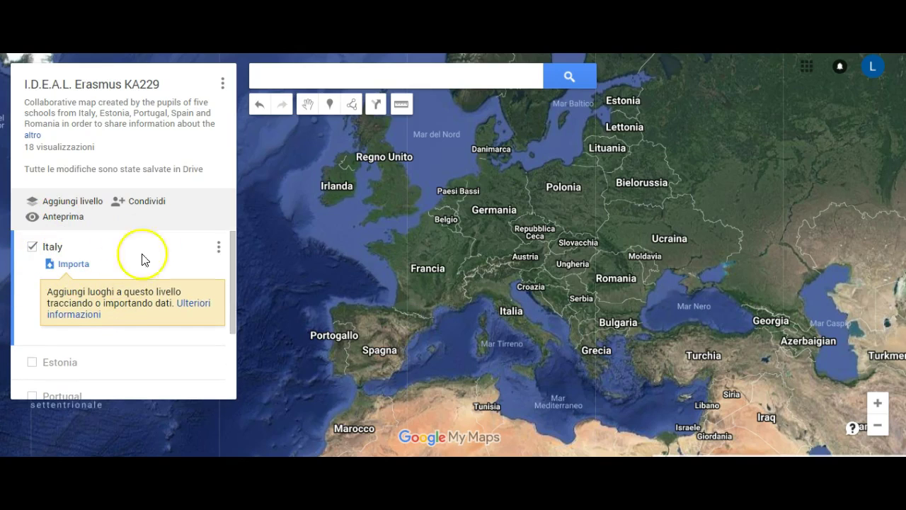
Pan and zoom in via the Balkans and Adriatic until central Italy around Rome fills the view
left_click_drag(581, 214, 522, 260)
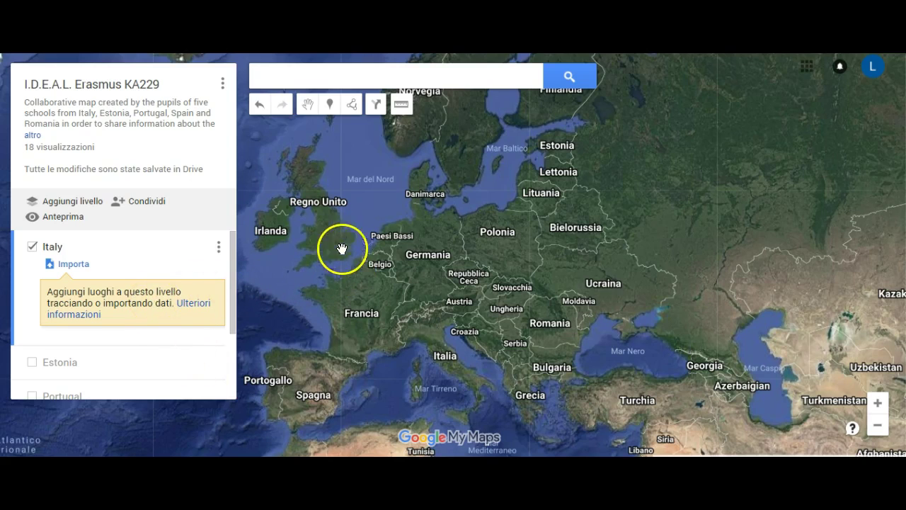
left_click_drag(565, 226, 583, 222)
scroll(581, 223, "up", 1)
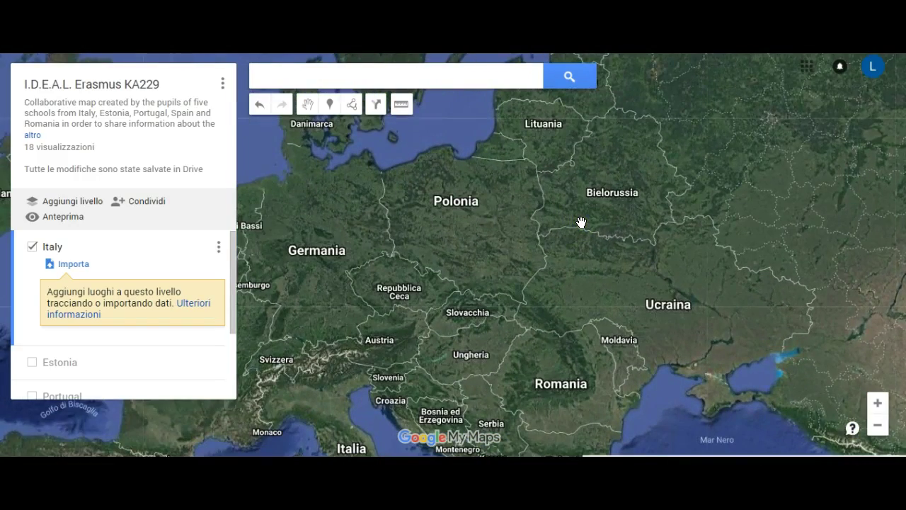
scroll(581, 223, "down", 1)
double_click(583, 239)
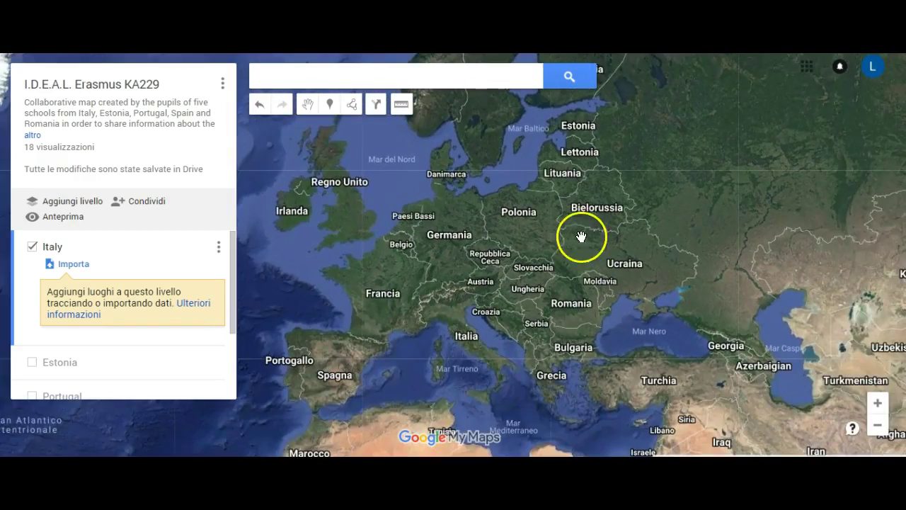
left_click_drag(514, 301, 587, 196)
double_click(561, 294)
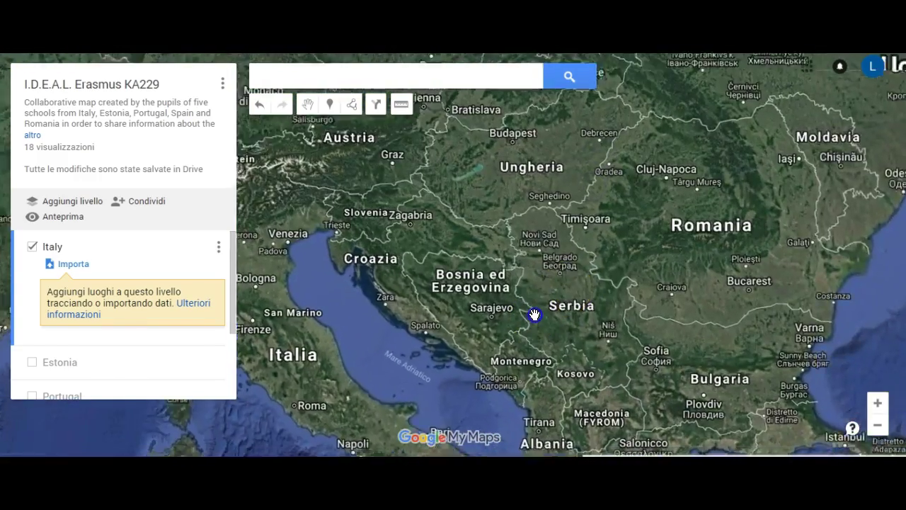
left_click_drag(535, 315, 664, 208)
double_click(638, 262)
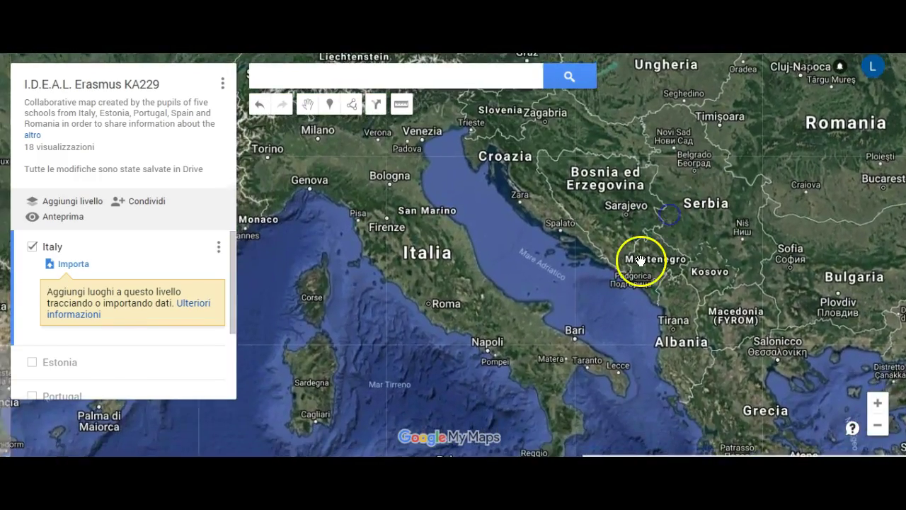
left_click_drag(545, 344, 769, 318)
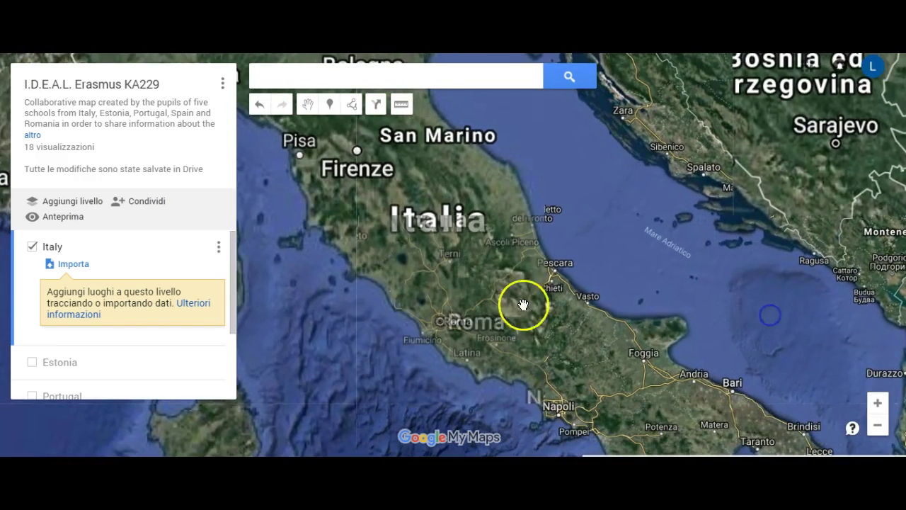
scroll(59, 341, "down", 5)
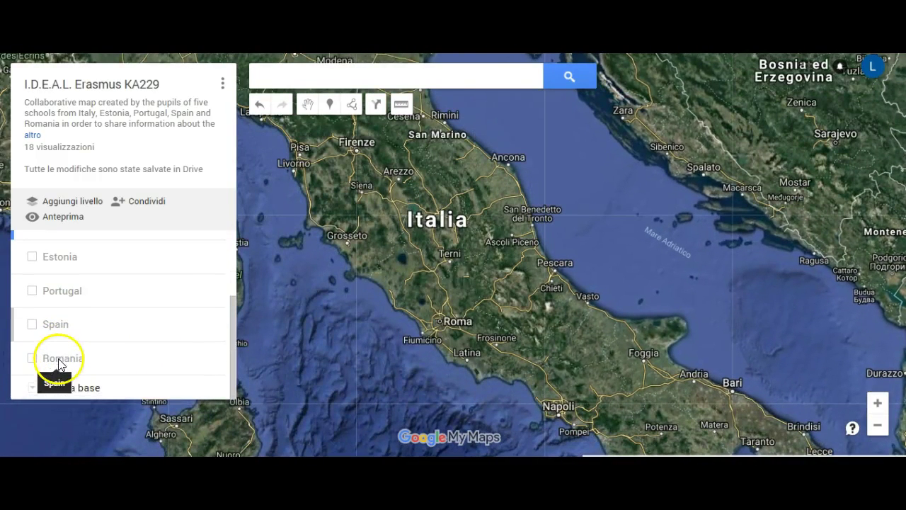
Search for the school's street address in Castel Frentano and select the suggested result
left_click(280, 83)
type("Via Cavak")
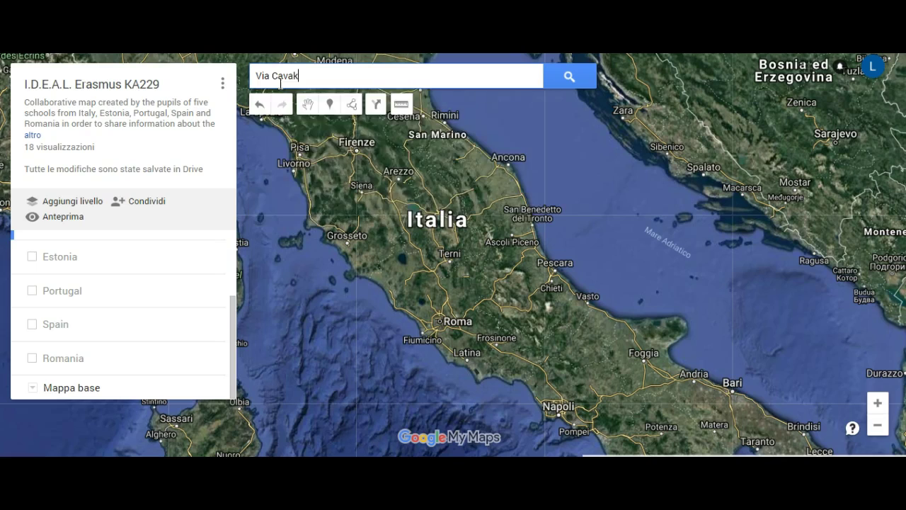
key("BackSpace")
type("lieri di Vi")
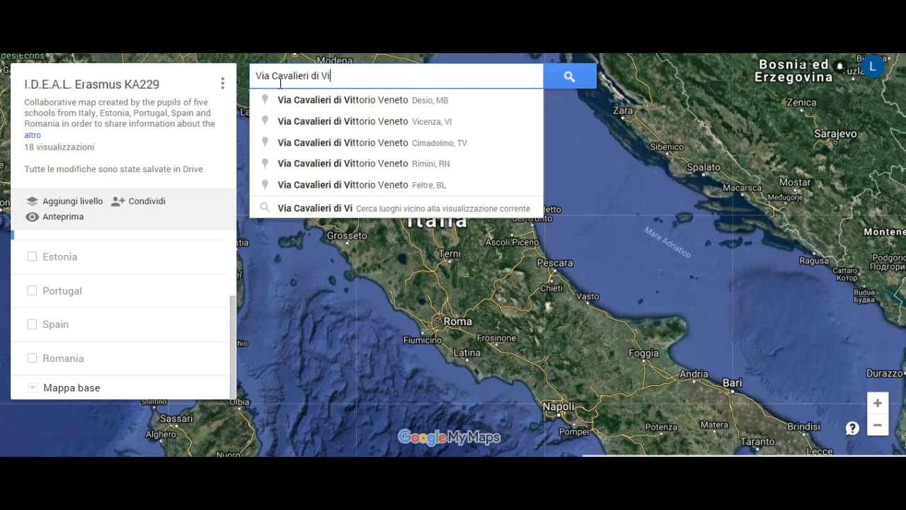
type("ttorio V")
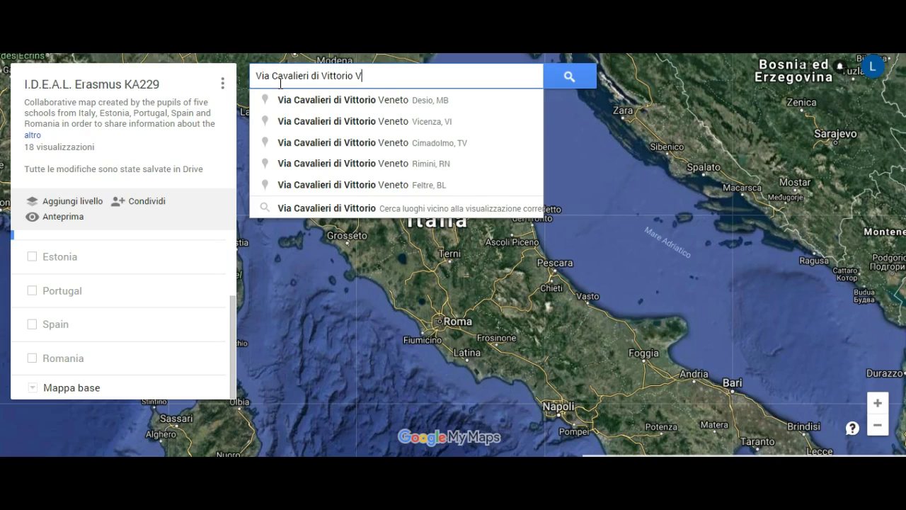
type("eneto ")
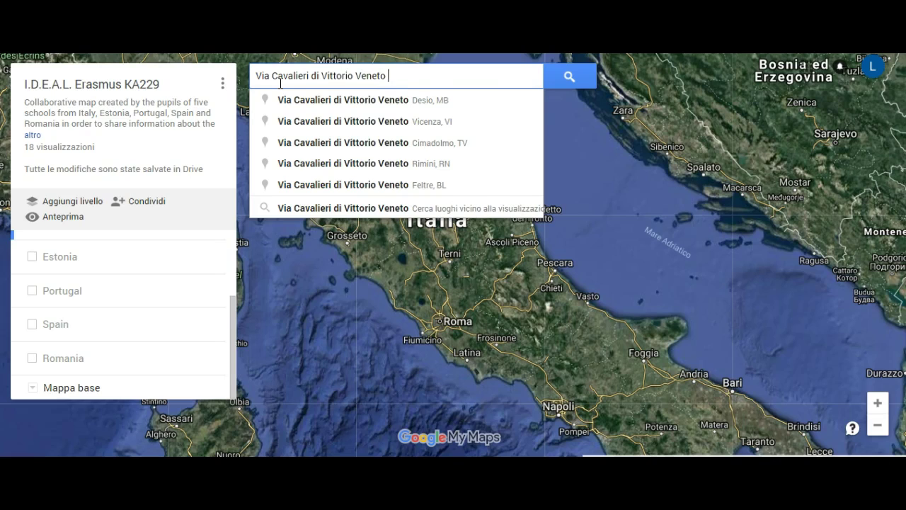
type("1 Castel Frenta")
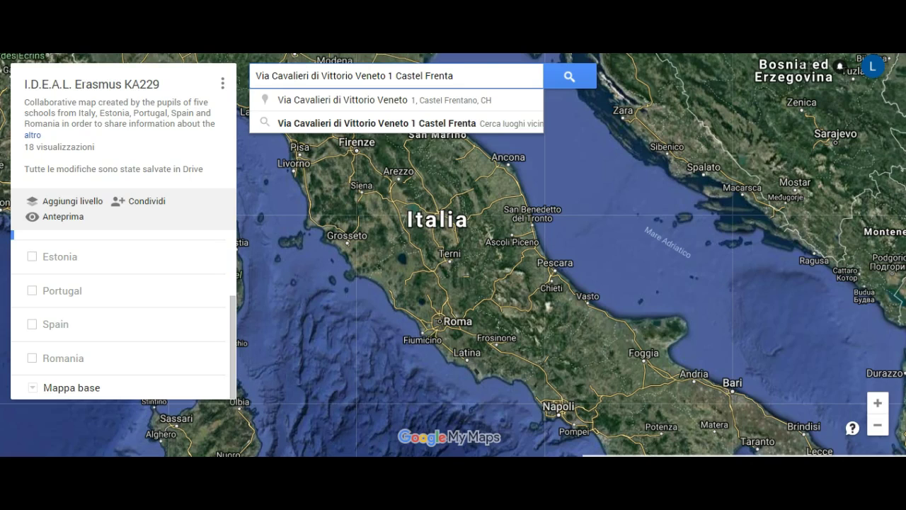
left_click(314, 100)
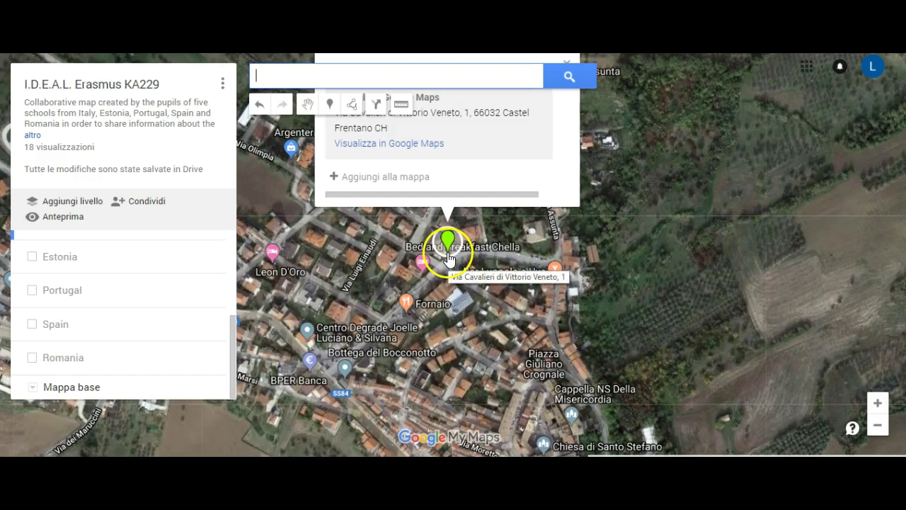
Zoom in on the result pin, add it to the Italy layer, and bring its card into full view
scroll(450, 249, "up", 2)
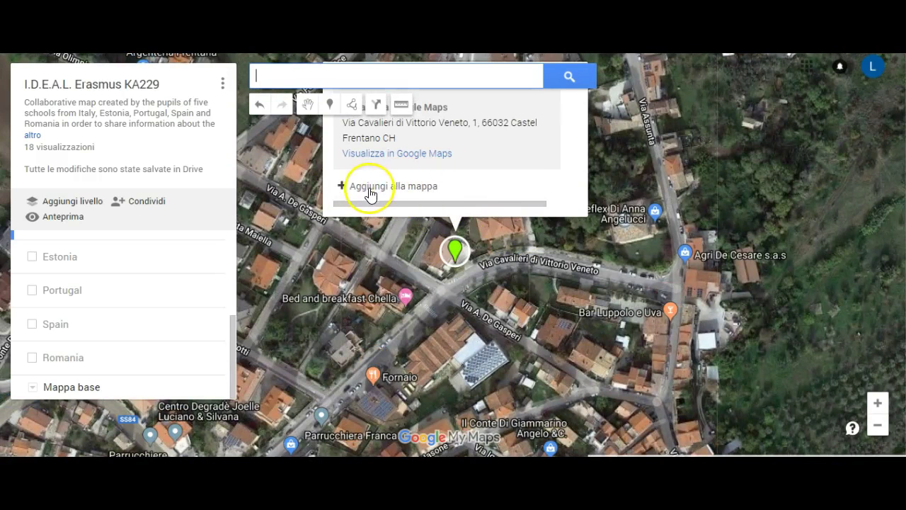
left_click(403, 187)
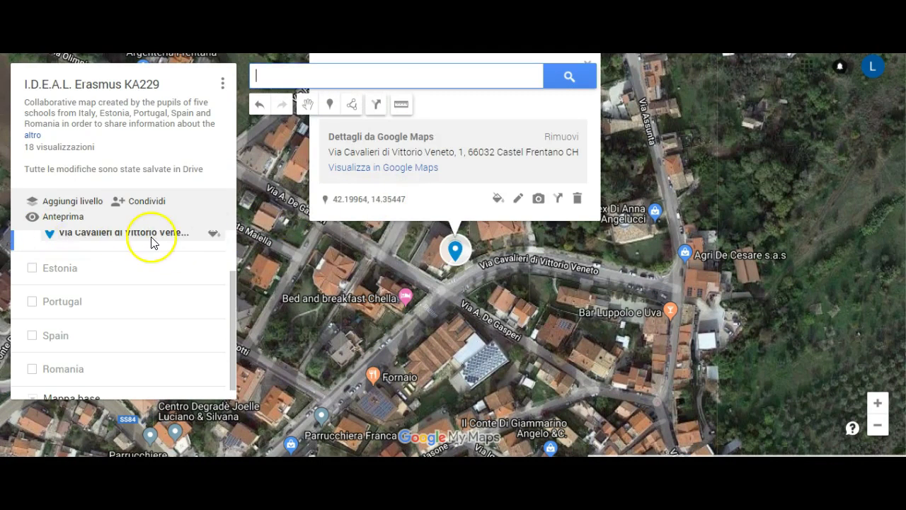
scroll(151, 243, "up", 1)
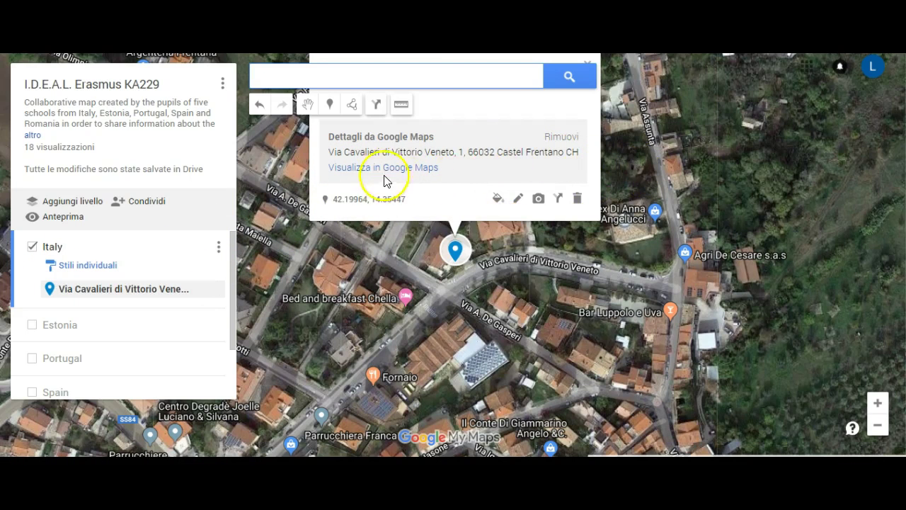
left_click_drag(685, 177, 693, 261)
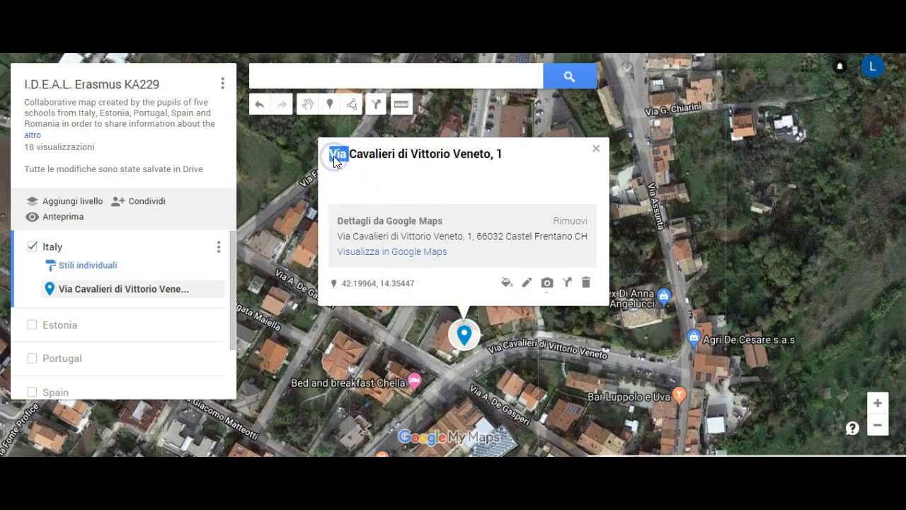
Retitle the placemark 'Istituto Comprensivo di Castel Frentano', describe it 'This is our school', and save
left_click(342, 184)
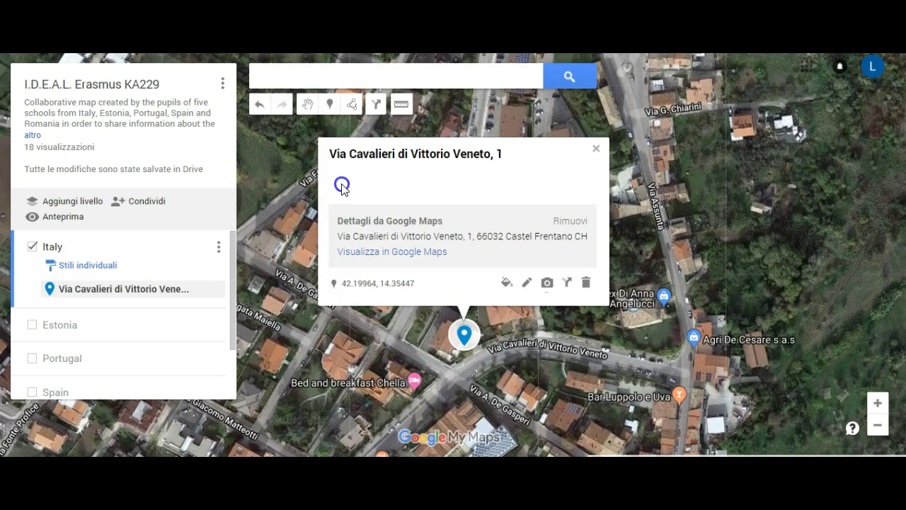
left_click(526, 283)
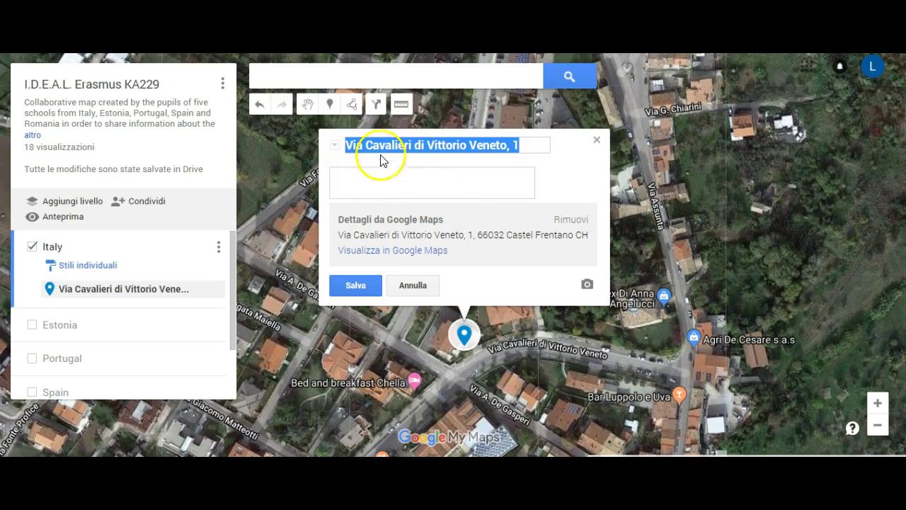
left_click(344, 148)
left_click_drag(528, 144, 332, 152)
key("BackSpace")
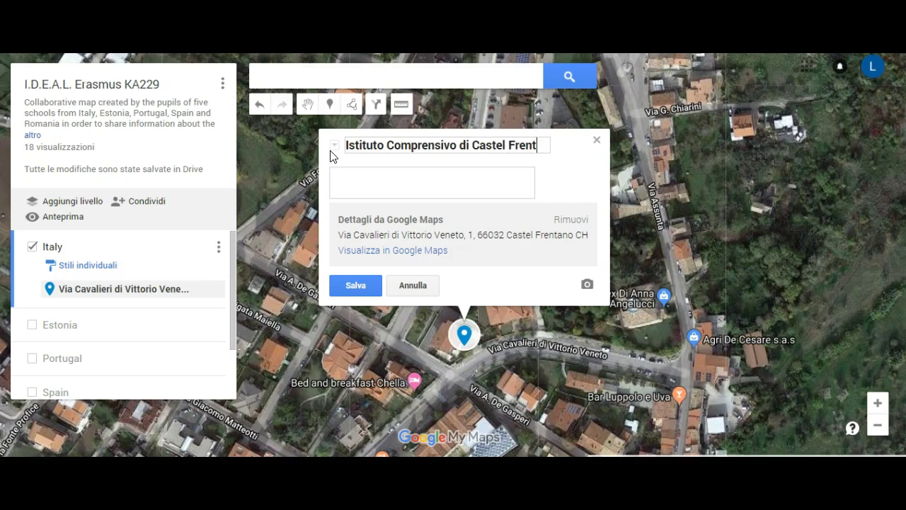
type("o")
left_click(337, 185)
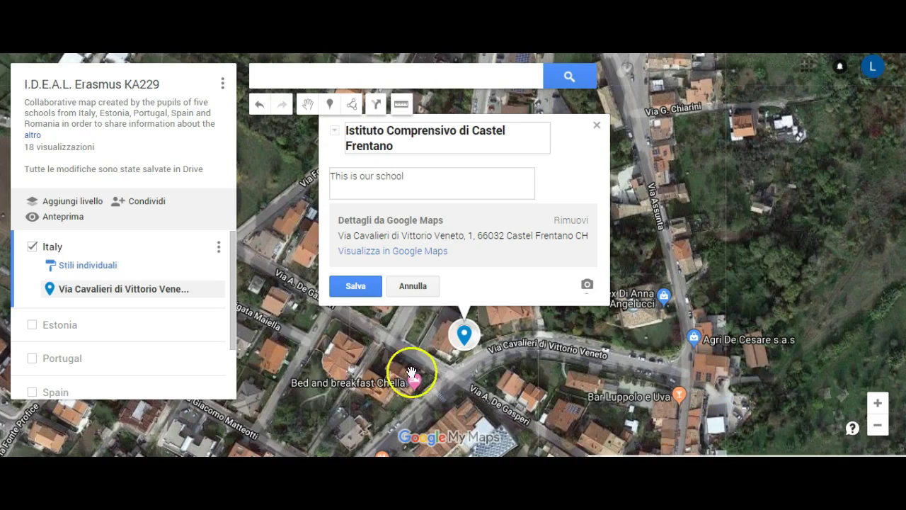
left_click(365, 289)
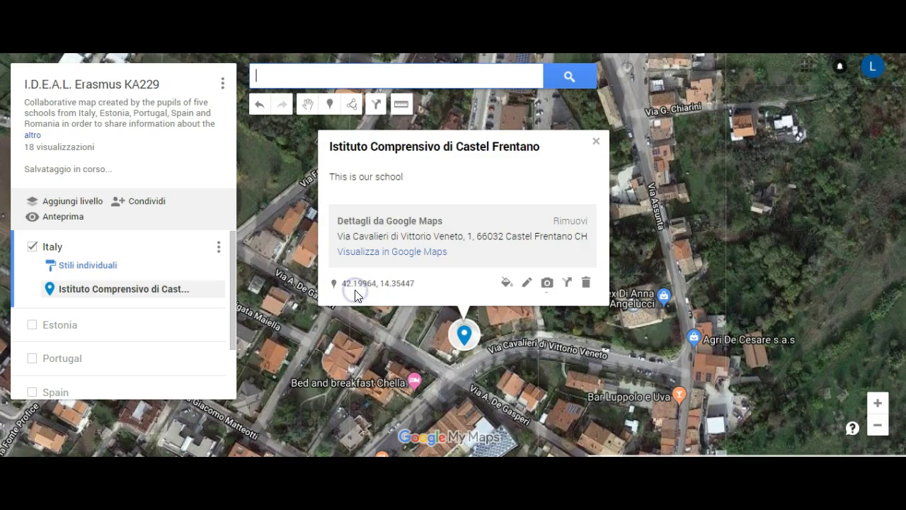
Start adding a photo to the placemark, choosing to upload an image from the computer
left_click(548, 284)
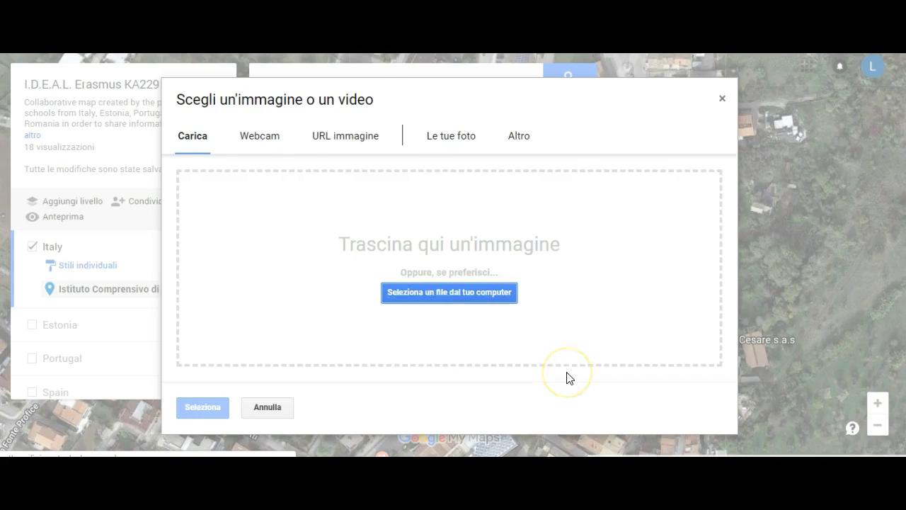
left_click(177, 136)
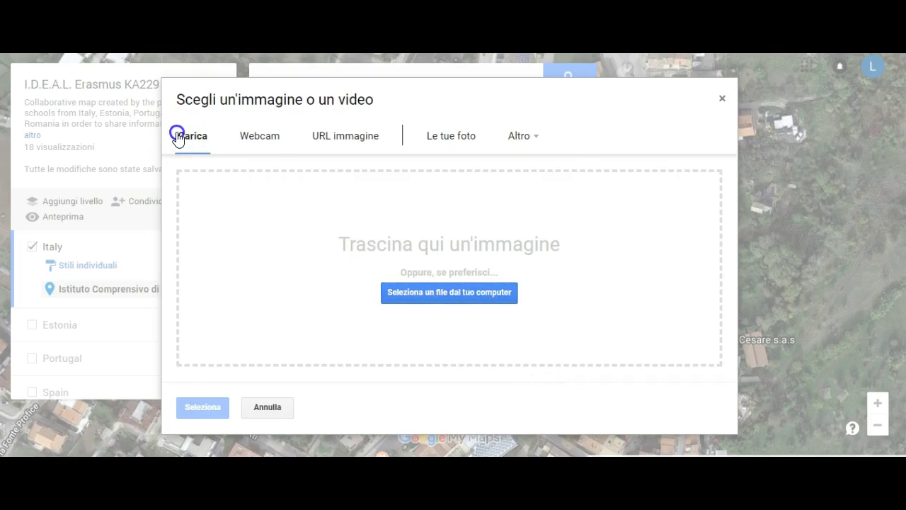
left_click(453, 293)
left_click(170, 71)
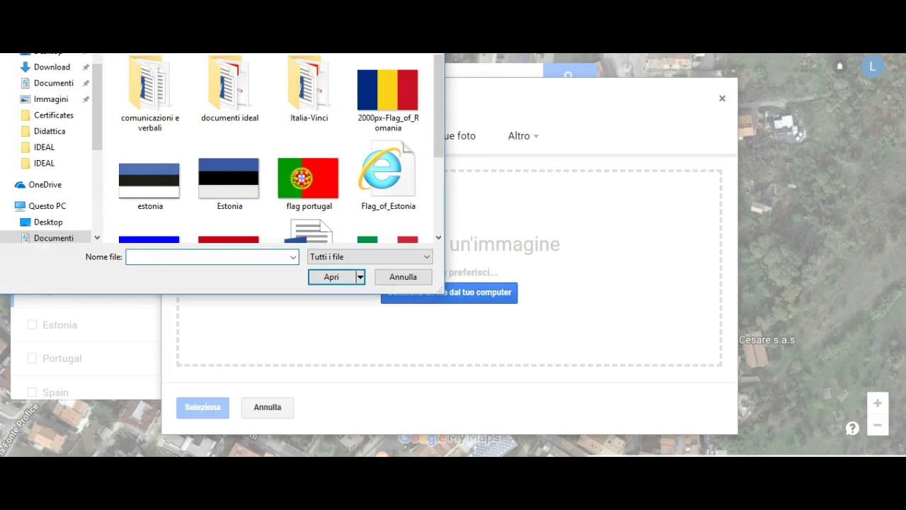
scroll(320, 203, "down", 1)
scroll(320, 203, "up", 1)
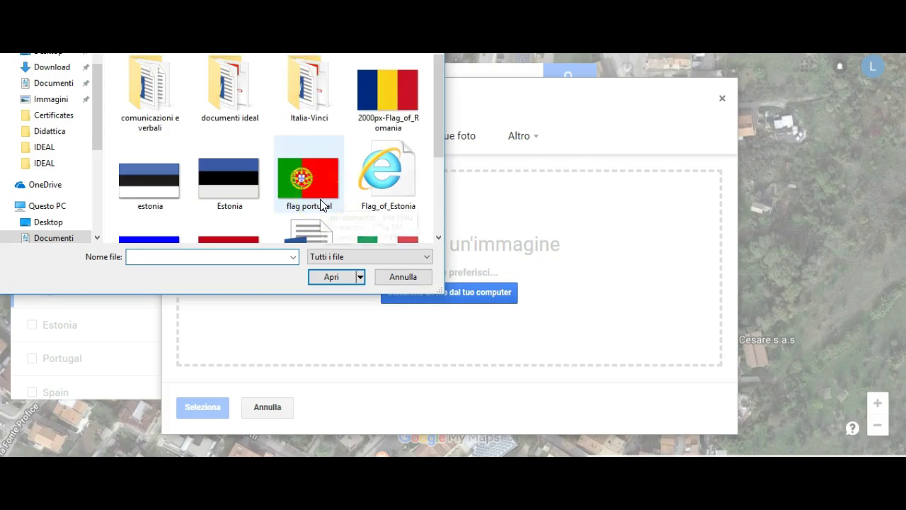
Upload the 'scuola' image from Italia-Vinci > Didattica and save the placemark
left_click(310, 99)
double_click(309, 99)
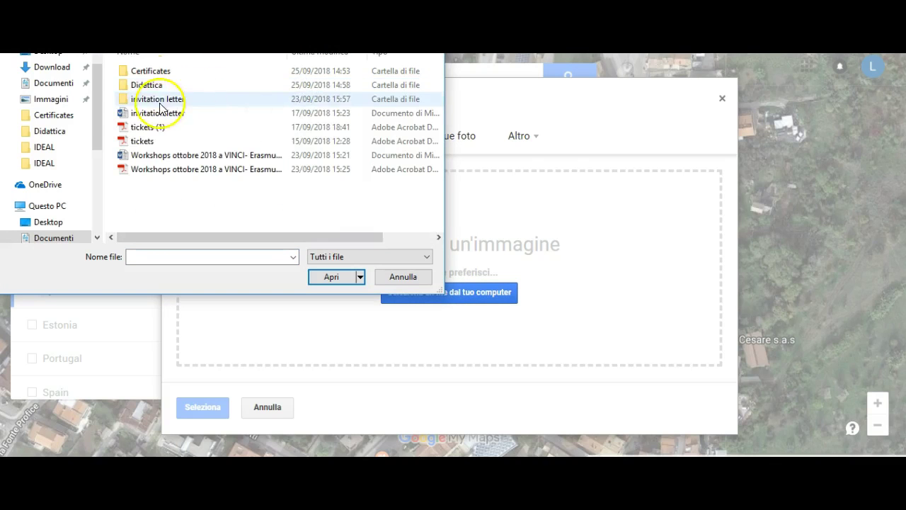
double_click(144, 85)
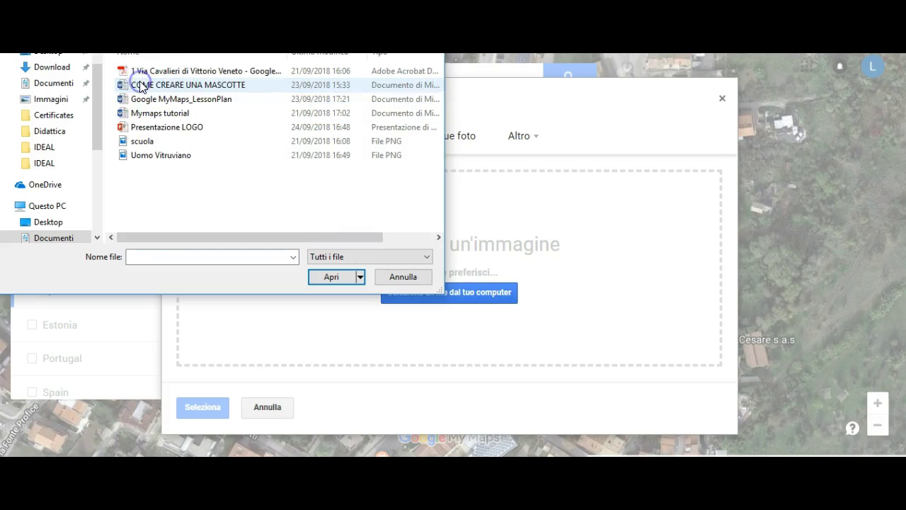
double_click(141, 140)
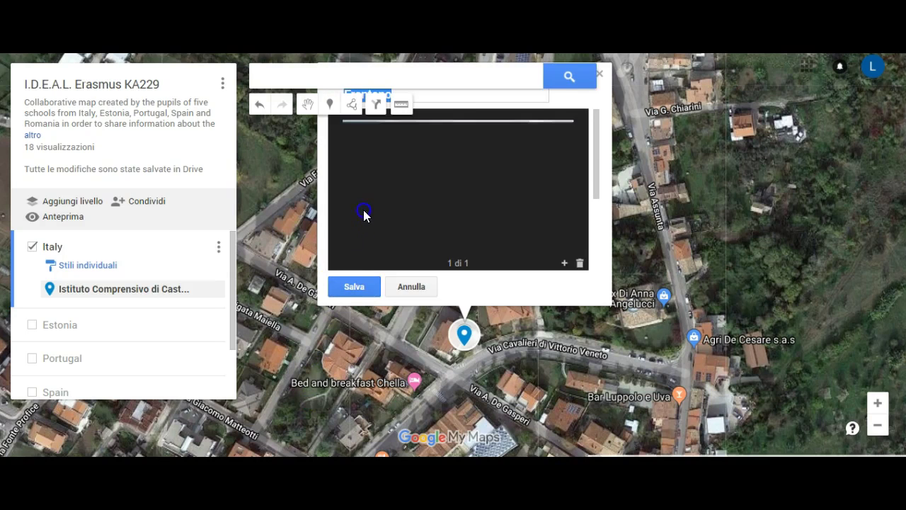
left_click(359, 288)
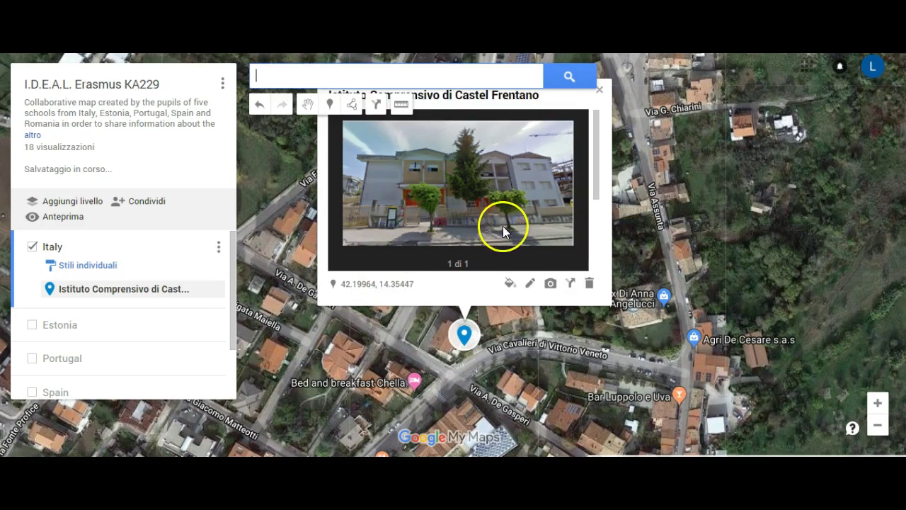
left_click(515, 284)
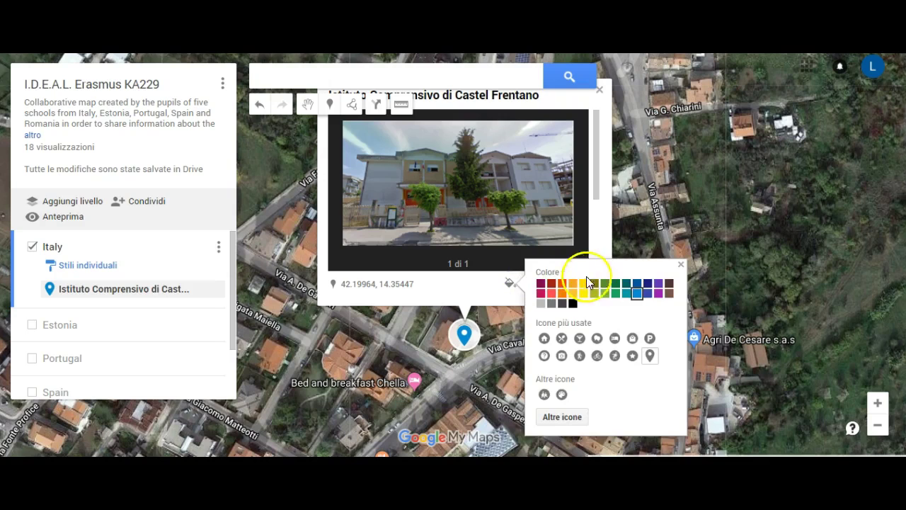